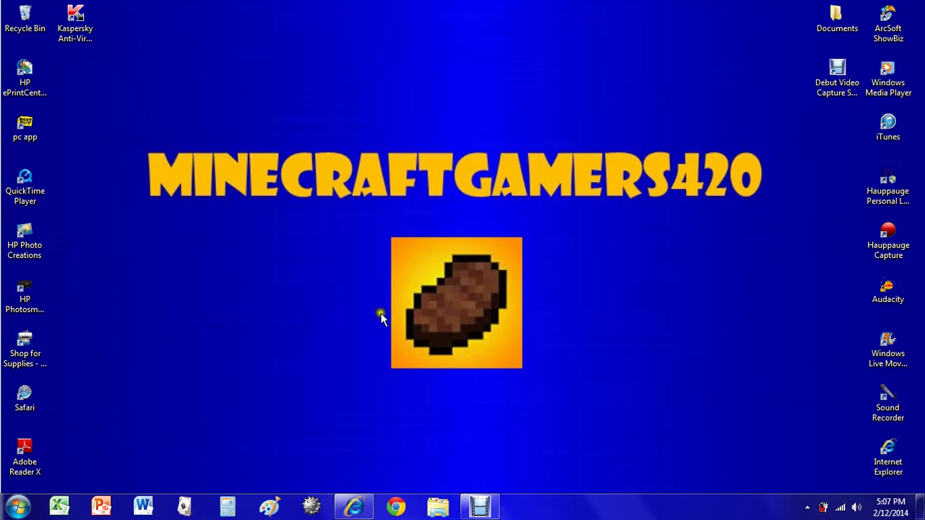
# - Peek at the banner's Edit channel art options, close them, and minimize the YouTube browser
pyautogui.click(487, 267)
pyautogui.click(342, 266)
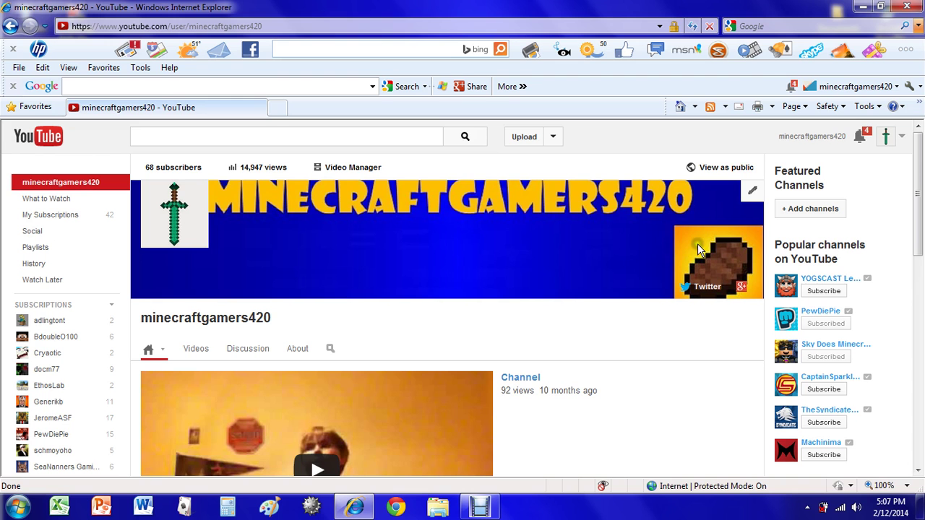
pyautogui.moveTo(738, 267)
pyautogui.click(751, 194)
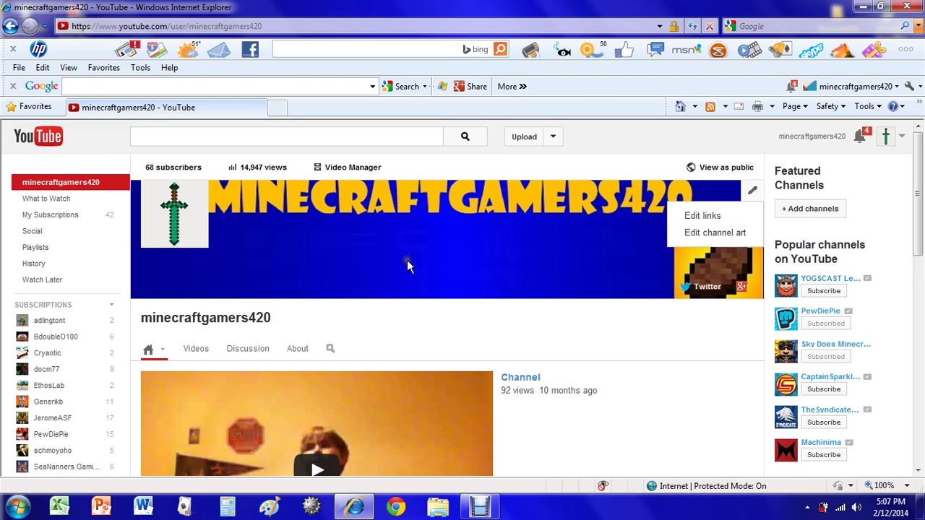
pyautogui.click(174, 310)
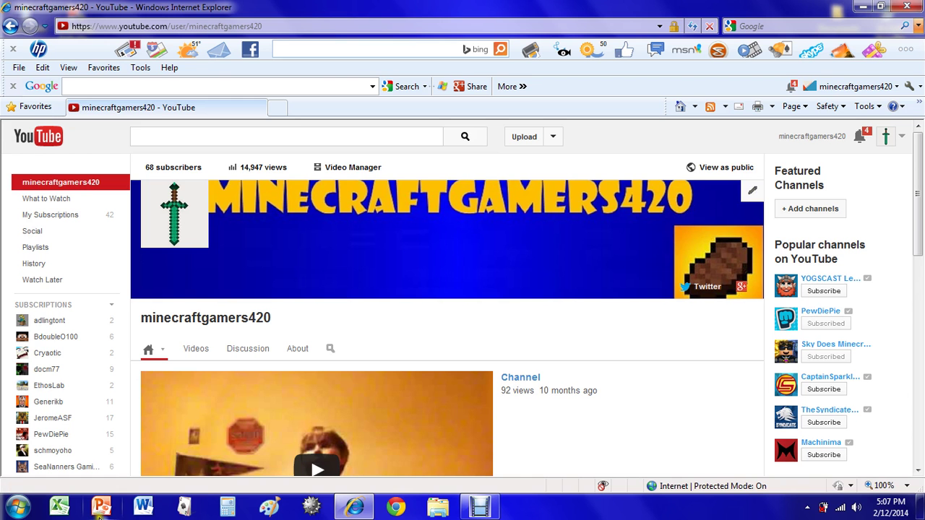
pyautogui.click(863, 7)
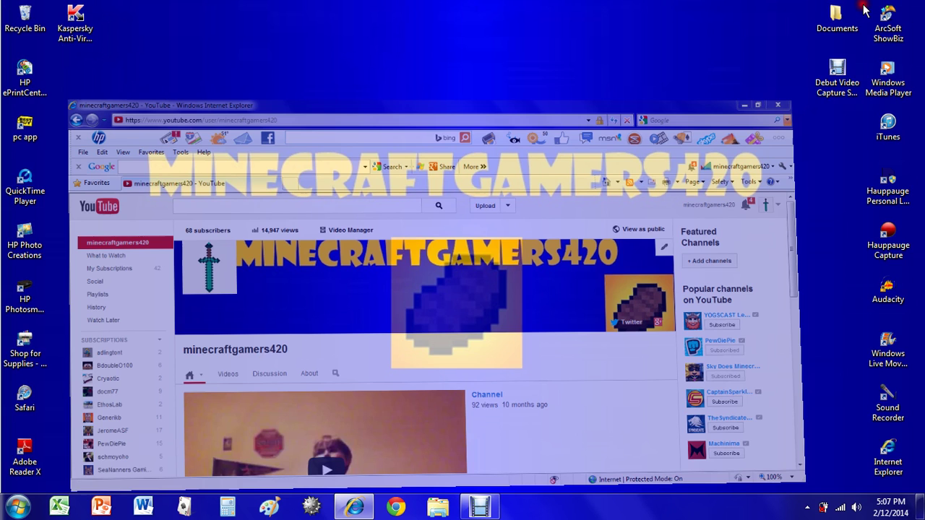
# - Launch PowerPoint and open the recent 'Minecraftgamers420 channel art.tif' presentation
pyautogui.click(97, 515)
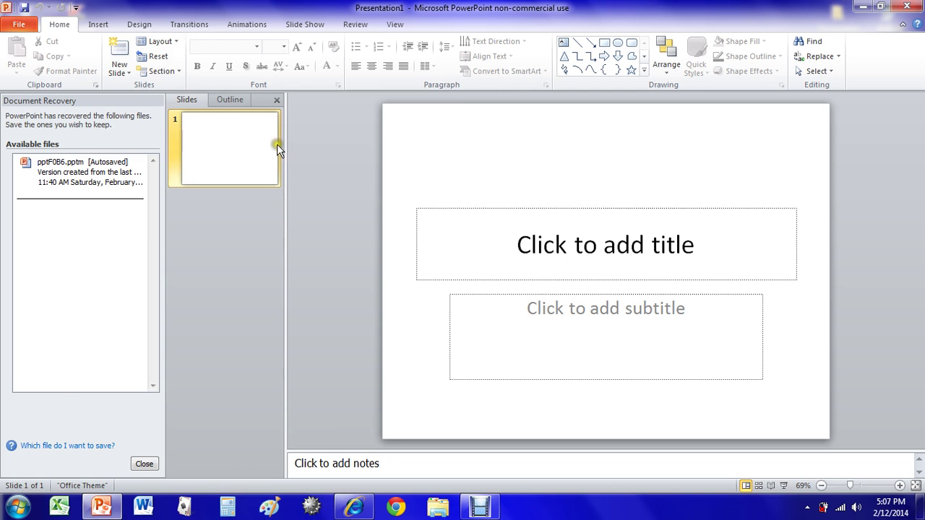
pyautogui.click(20, 24)
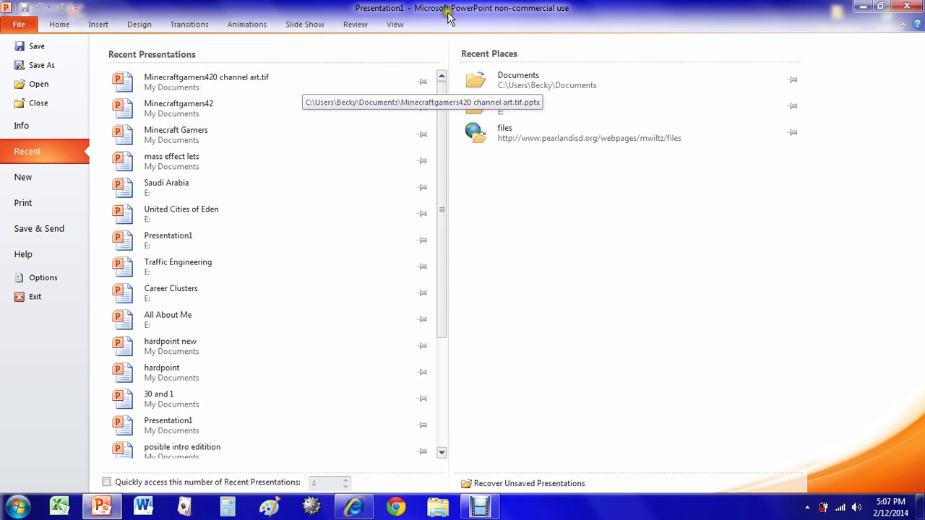
pyautogui.click(353, 77)
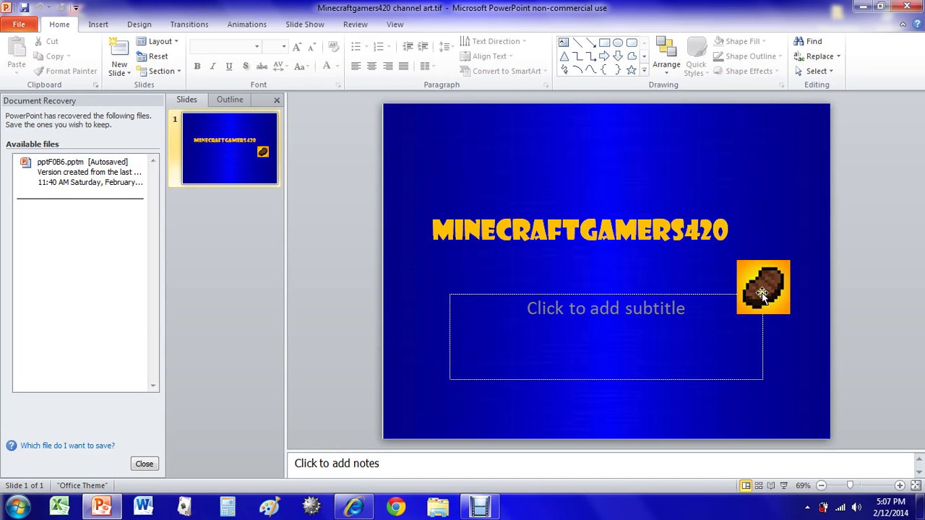
# - Drag the bread icon up against the title's right end, checking placement against title and background
pyautogui.moveTo(762, 294); pyautogui.dragTo(751, 271)
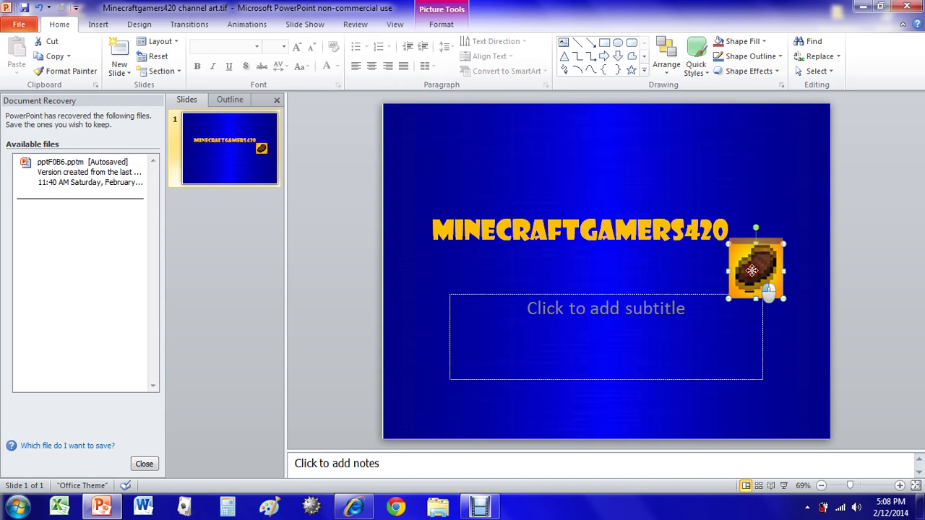
pyautogui.moveTo(751, 271); pyautogui.dragTo(751, 268)
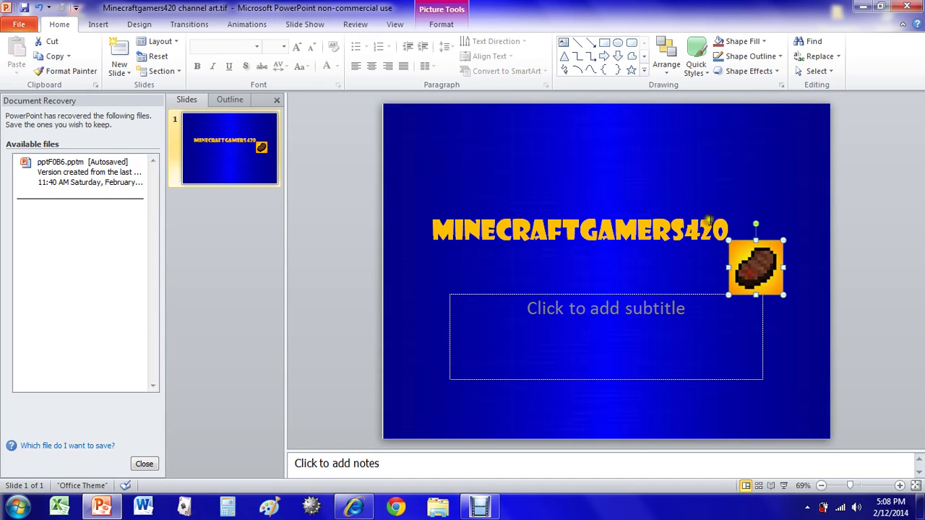
pyautogui.click(710, 220)
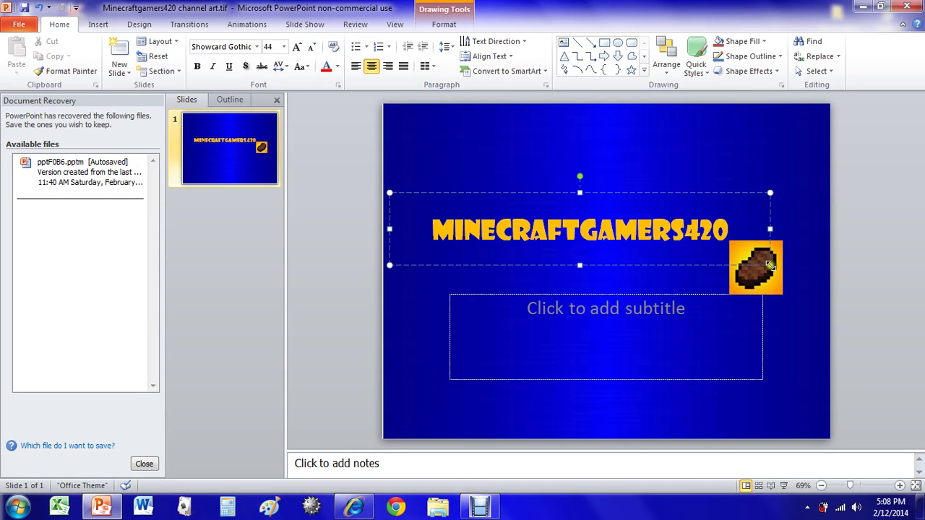
pyautogui.moveTo(770, 265); pyautogui.dragTo(766, 260)
pyautogui.click(690, 231)
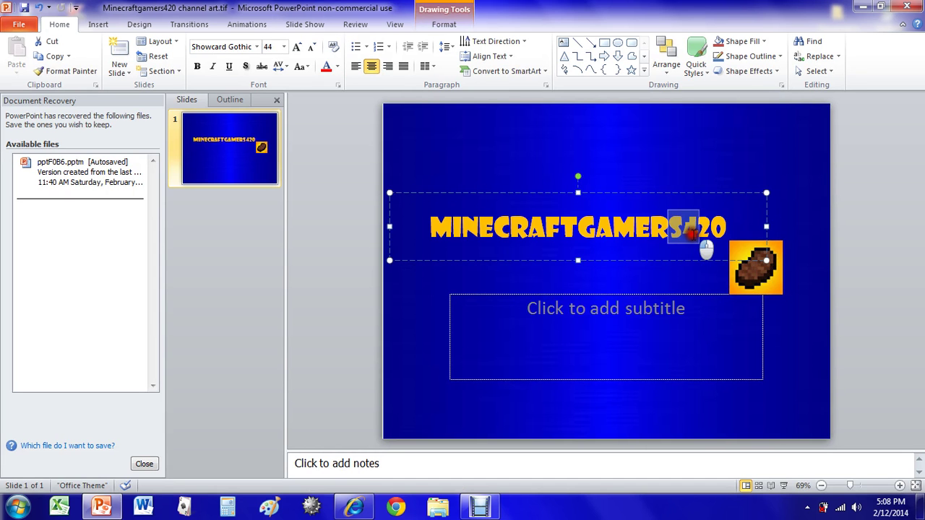
pyautogui.click(619, 275)
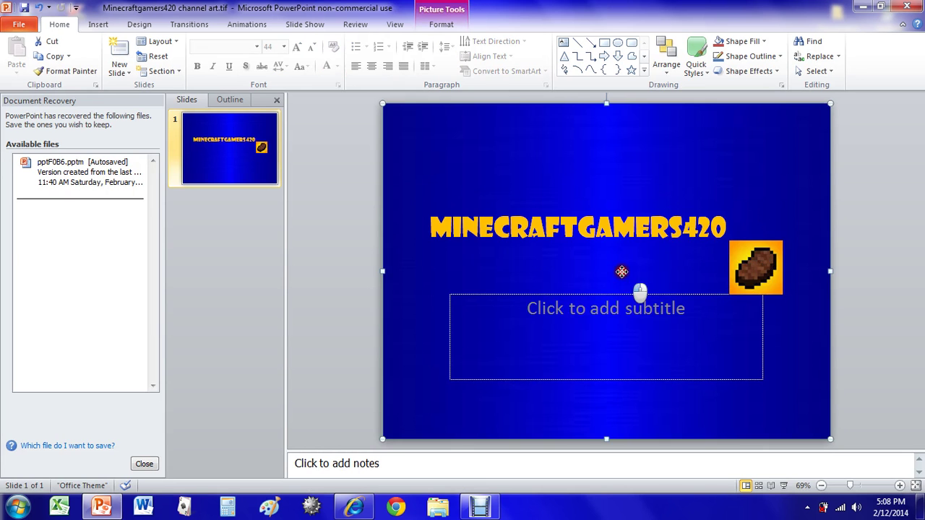
pyautogui.moveTo(726, 227); pyautogui.dragTo(721, 228)
pyautogui.click(721, 227)
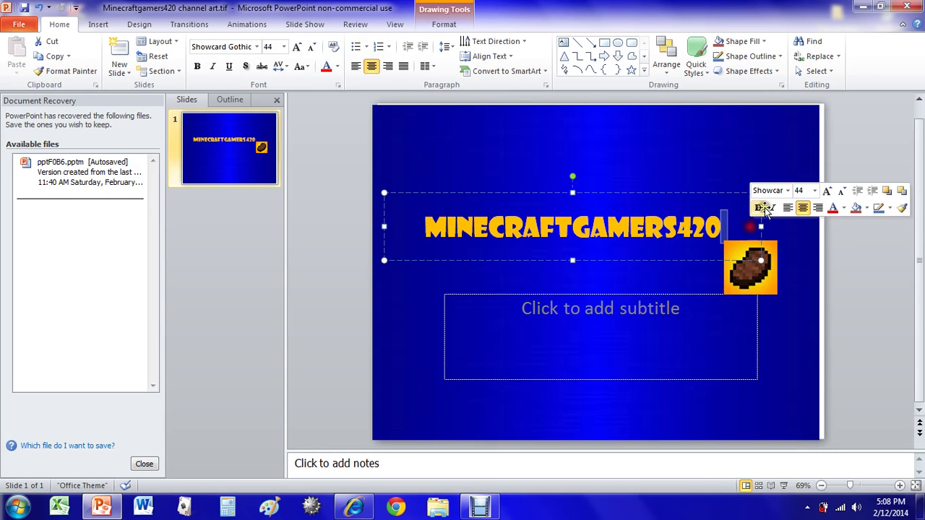
pyautogui.click(809, 152)
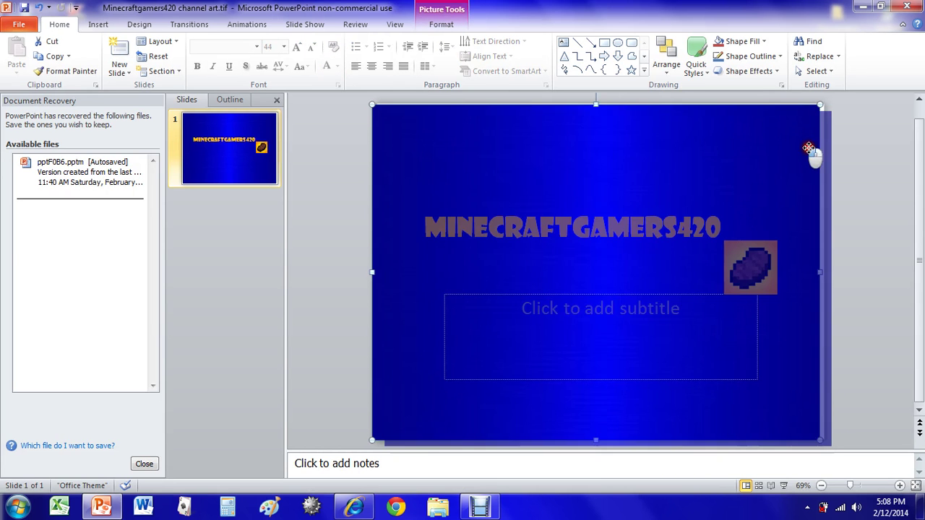
pyautogui.click(697, 232)
# - Set the MINECRAFTGAMERS420 title text to font size 40
pyautogui.doubleClick(692, 233)
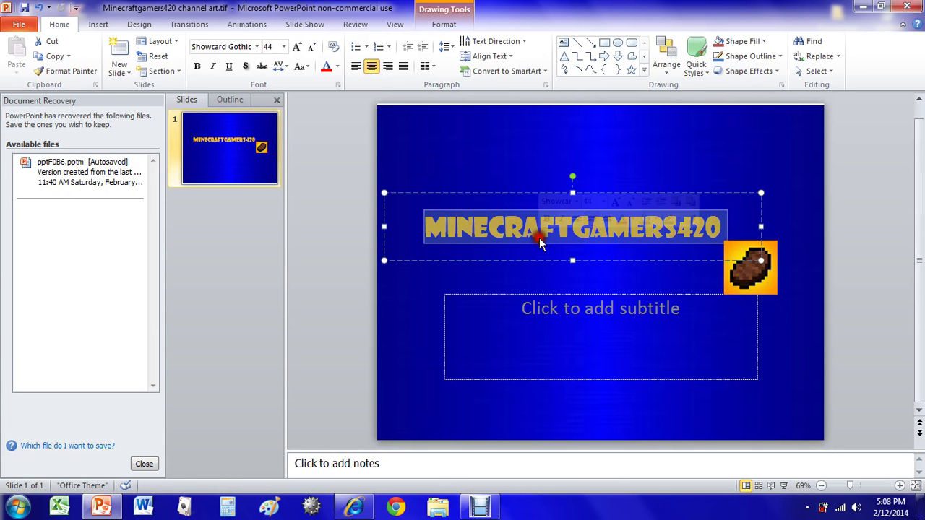
pyautogui.click(285, 47)
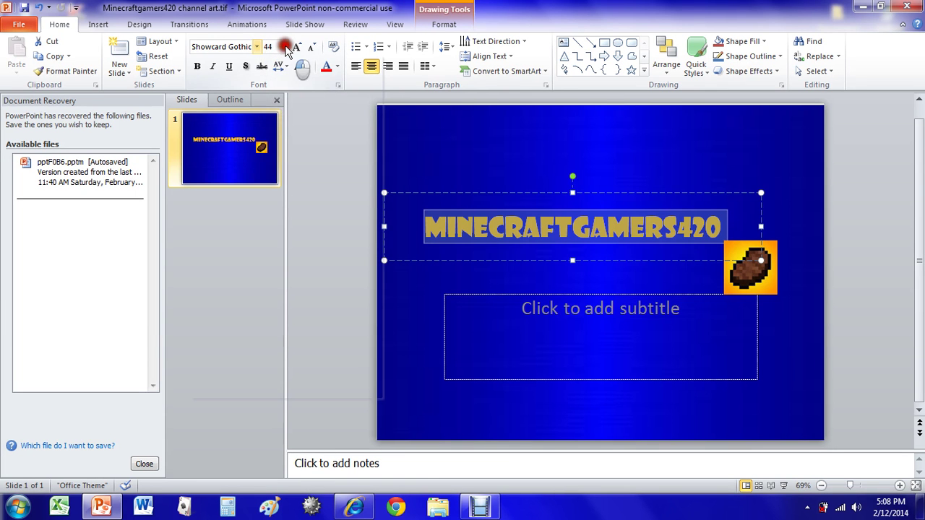
pyautogui.click(284, 47)
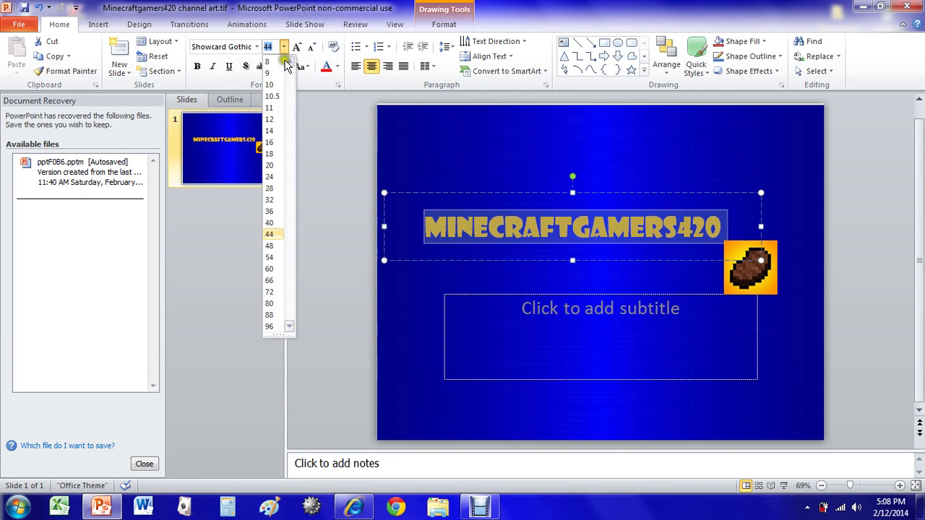
pyautogui.click(277, 225)
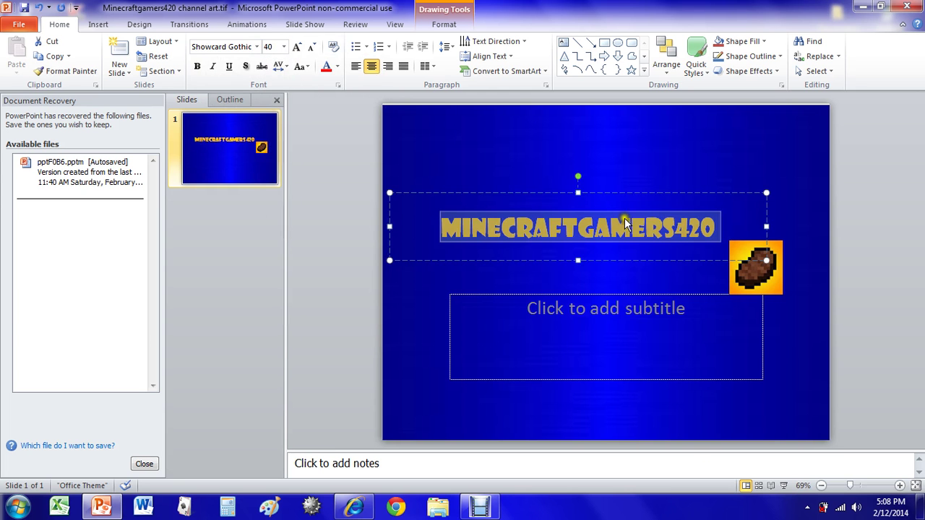
# - Nudge the title box slightly right so its end meets the bread icon
pyautogui.moveTo(645, 201)
pyautogui.mouseDown()
pyautogui.moveTo(664, 216)
pyautogui.moveTo(709, 113)
pyautogui.mouseUp()
pyautogui.click(653, 201)
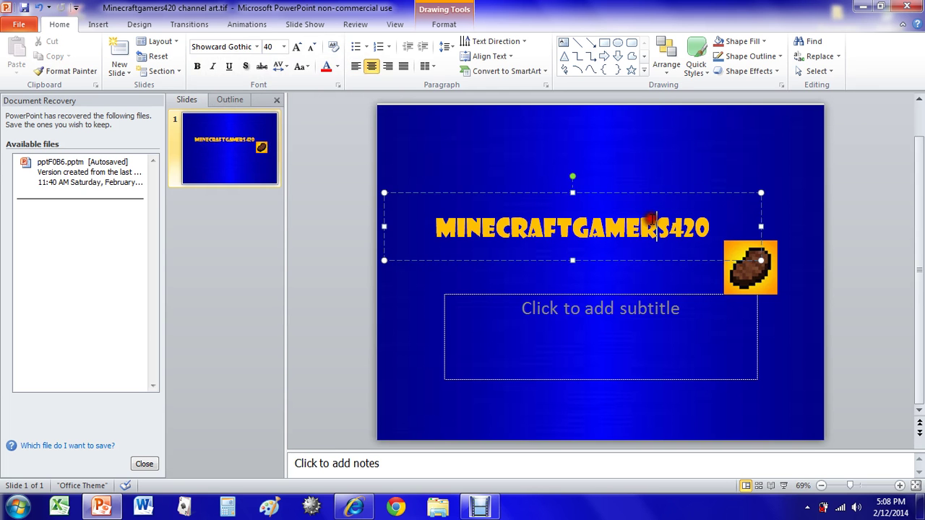
pyautogui.moveTo(657, 196); pyautogui.dragTo(671, 197)
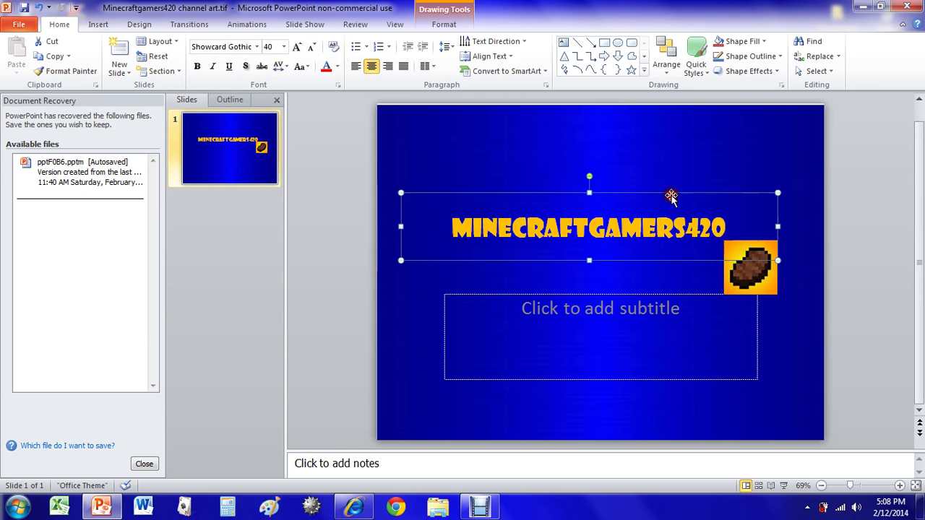
pyautogui.click(831, 223)
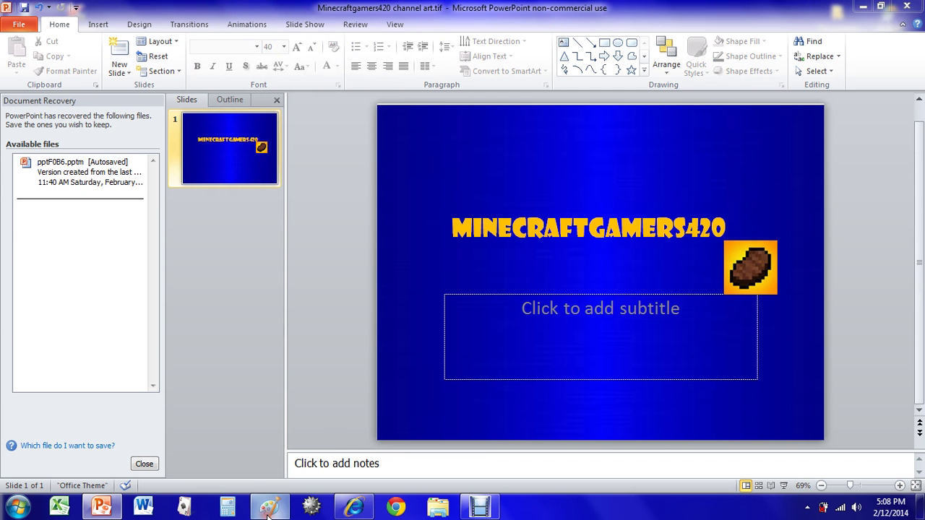
# - Launch Paint, glance at its recent pictures, then minimize it back to the slide
pyautogui.click(316, 504)
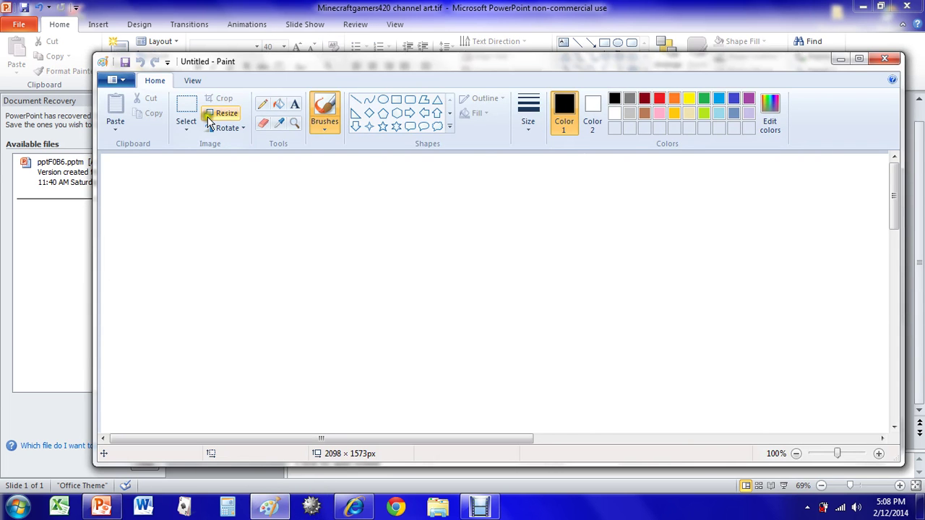
pyautogui.click(116, 79)
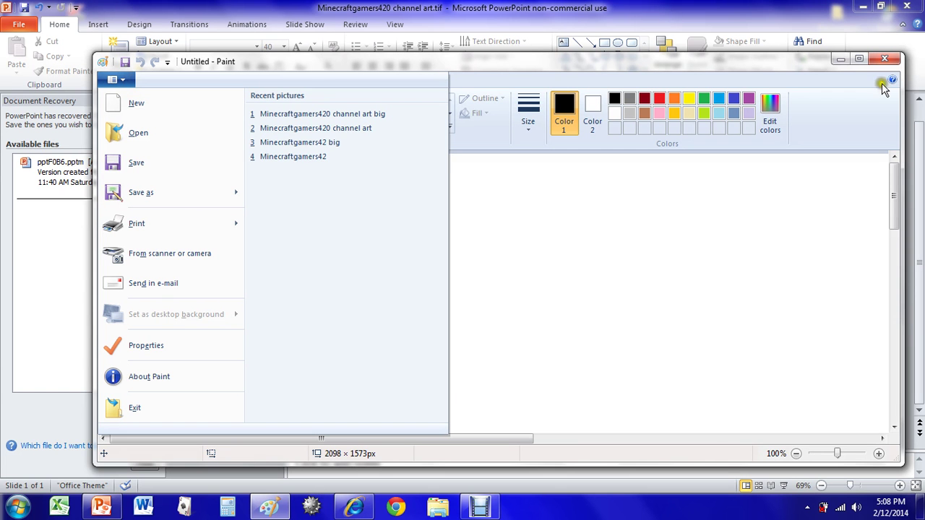
pyautogui.click(840, 60)
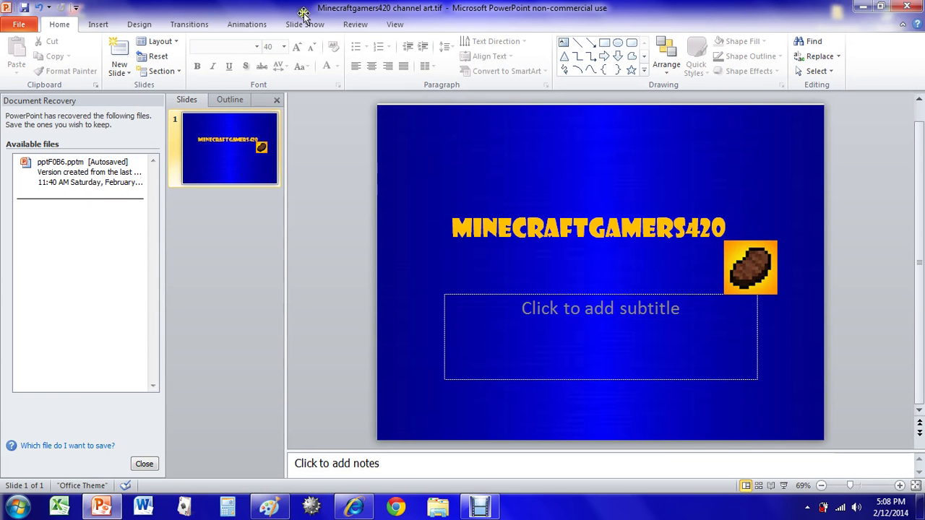
# - Start saving the presentation under a new format with TIFF image chosen
pyautogui.click(30, 26)
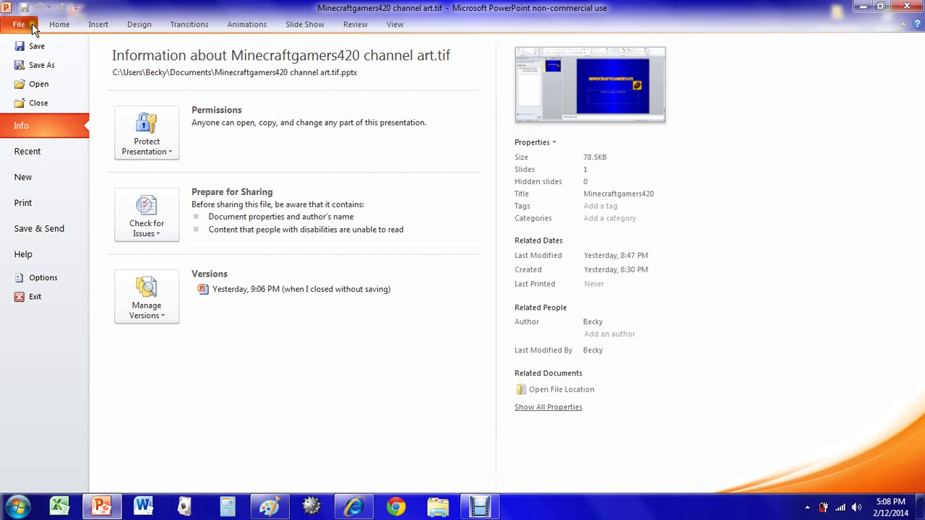
pyautogui.click(58, 71)
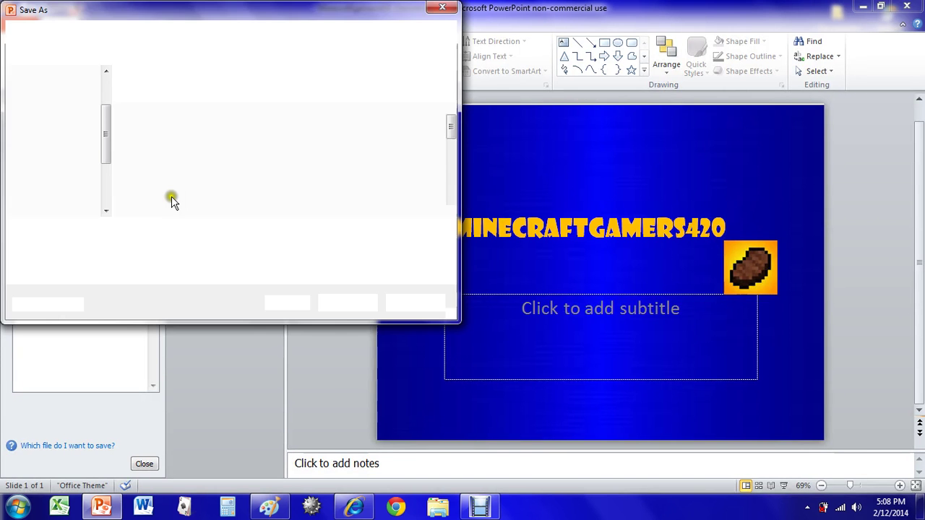
pyautogui.click(194, 248)
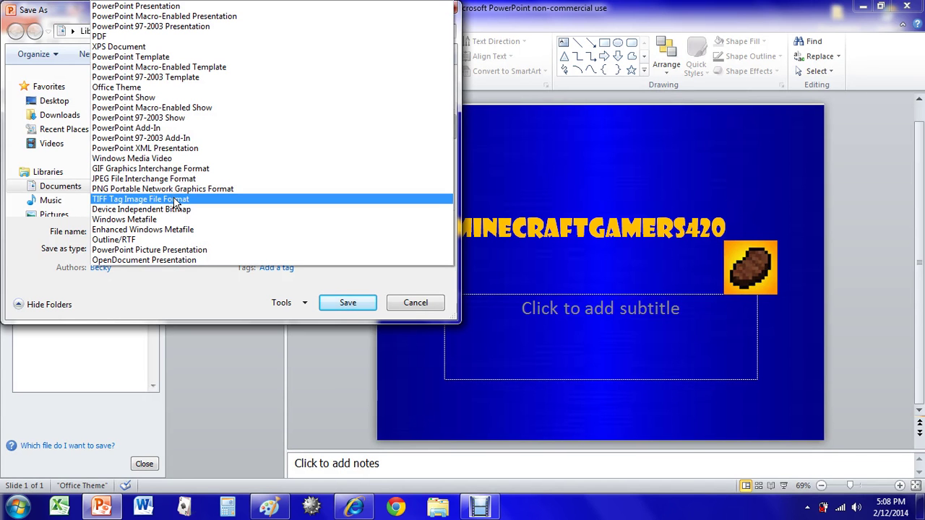
pyautogui.click(174, 199)
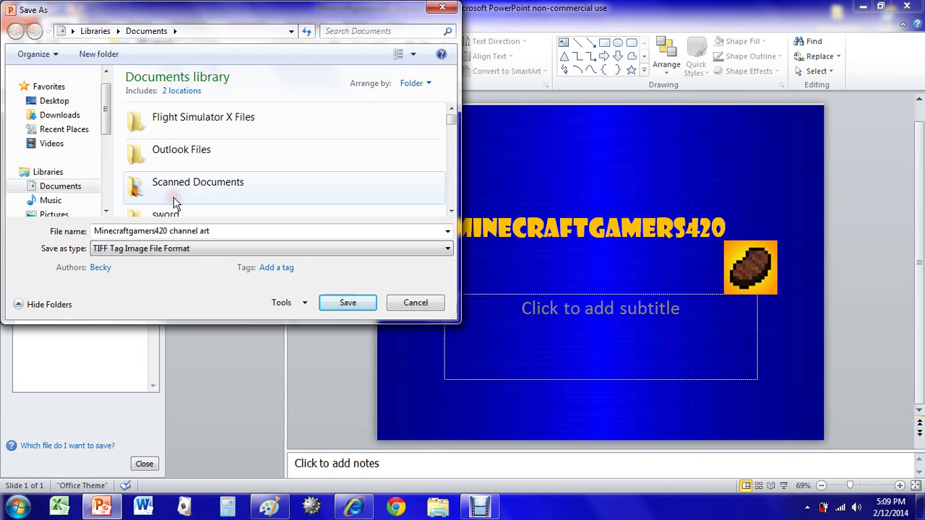
# - Trim the stray space from the file name, export only the current slide, then switch to Paint
pyautogui.click(225, 231)
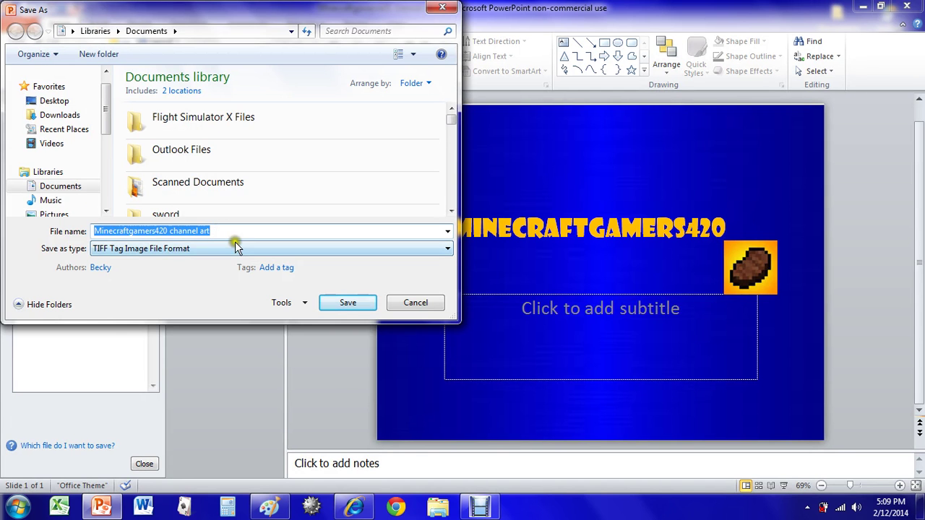
pyautogui.click(245, 234)
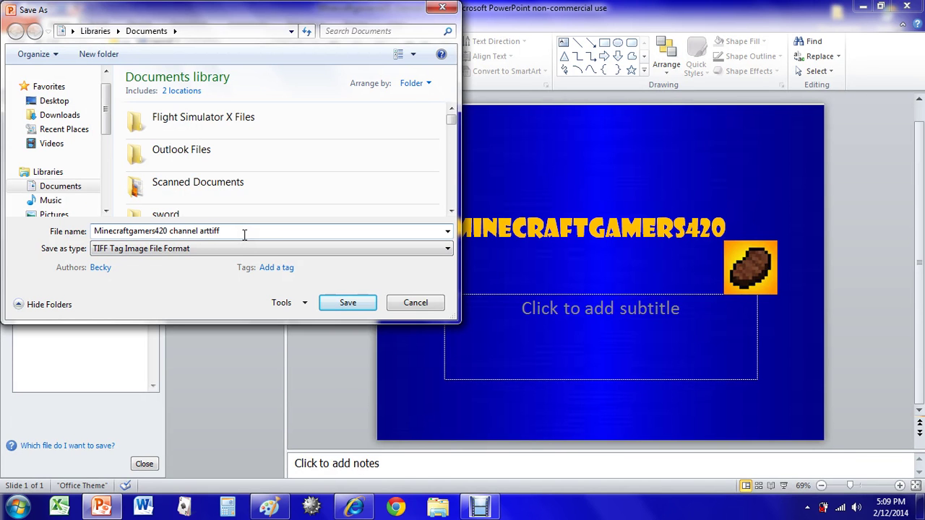
pyautogui.click(221, 231)
pyautogui.press('BackSpace')
pyautogui.click(345, 302)
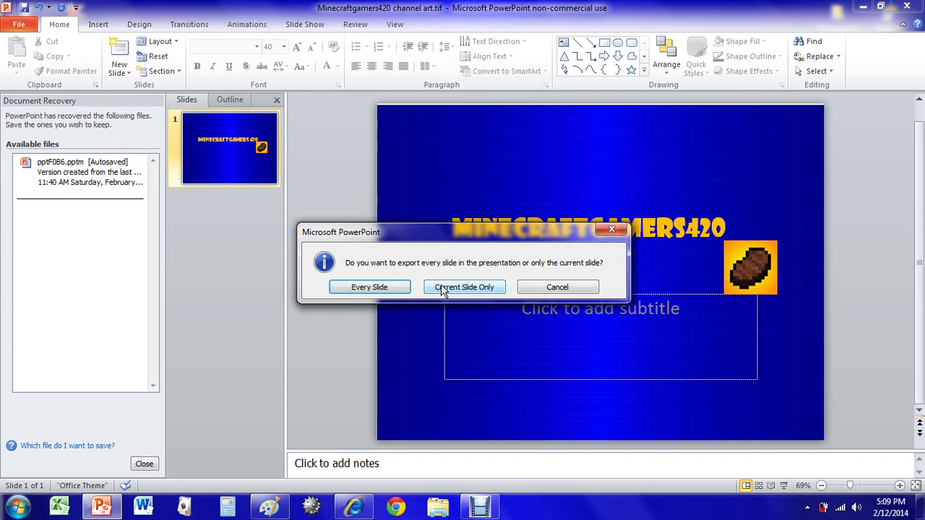
pyautogui.click(442, 287)
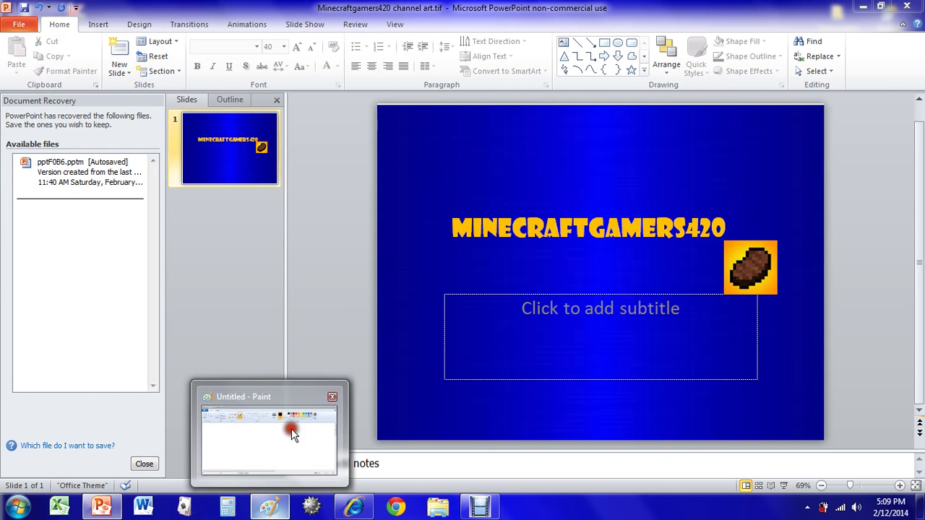
pyautogui.click(292, 428)
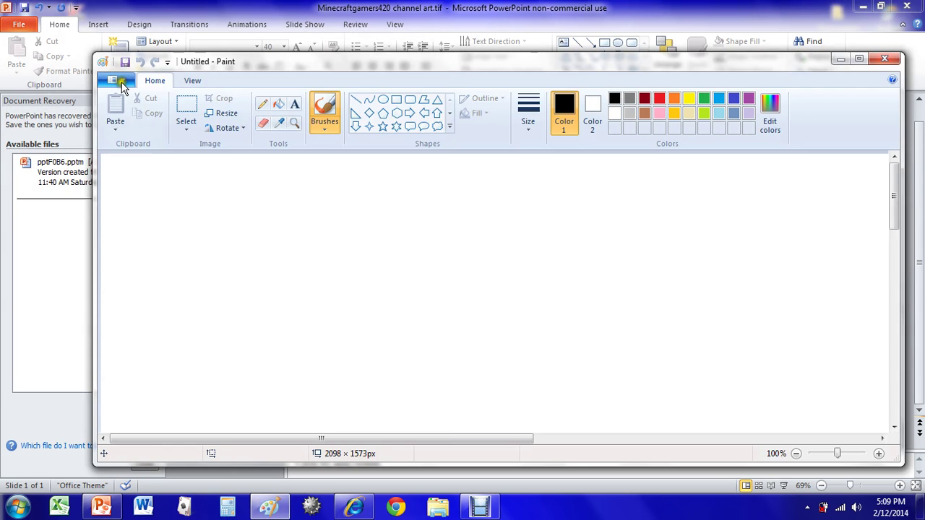
# - Open the 960 × 720 'Minecraftgamers420 channel art tiff' in Paint and bring up Resize and Skew
pyautogui.click(118, 80)
pyautogui.click(152, 144)
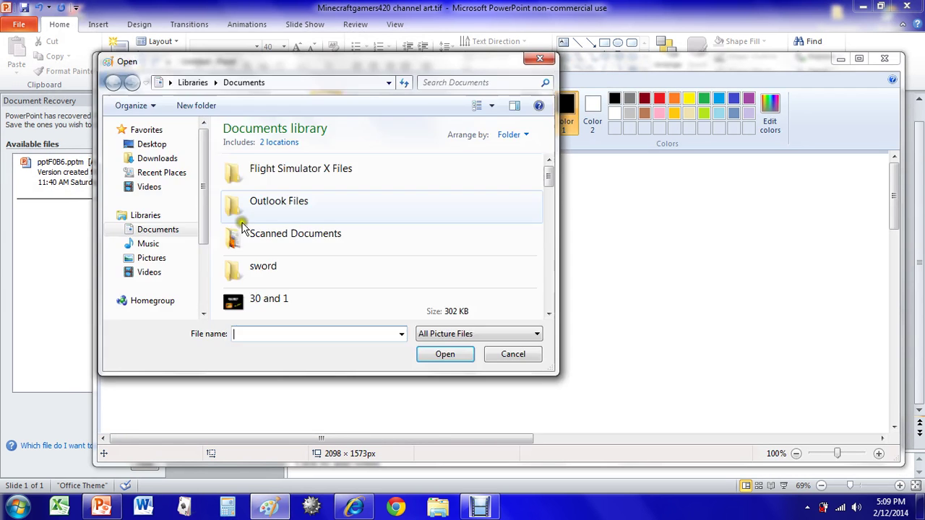
pyautogui.moveTo(548, 173); pyautogui.dragTo(555, 253)
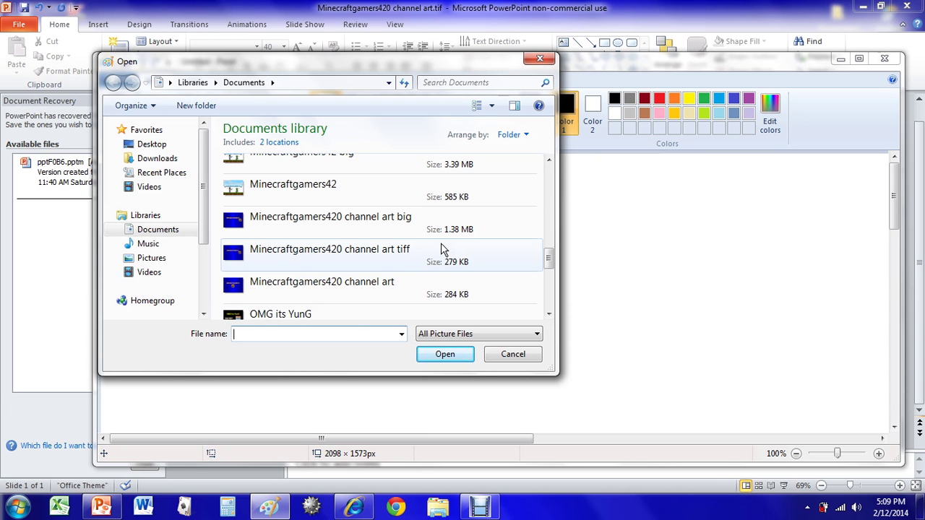
pyautogui.click(443, 248)
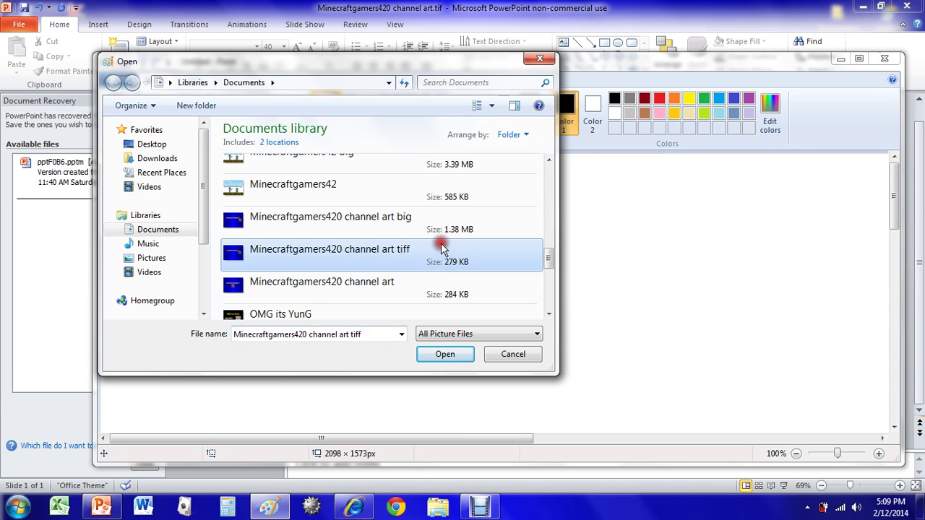
pyautogui.click(458, 353)
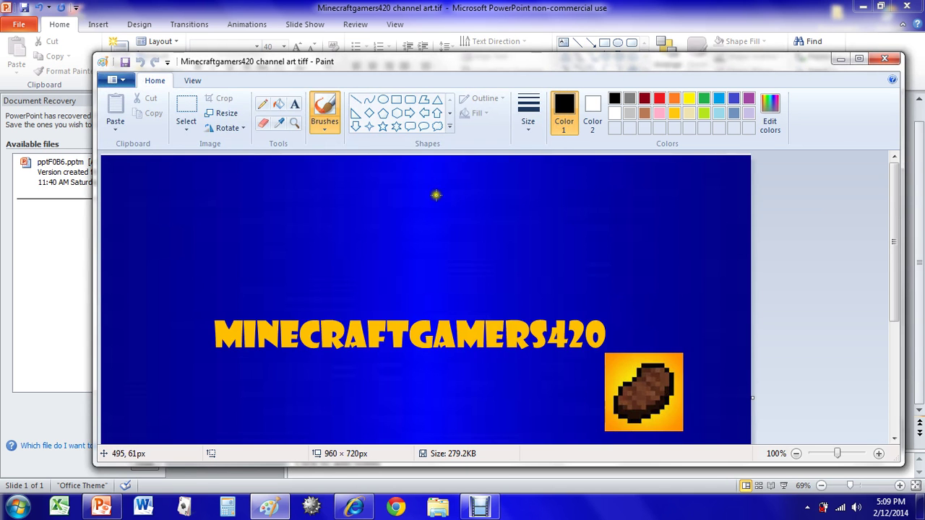
pyautogui.click(221, 112)
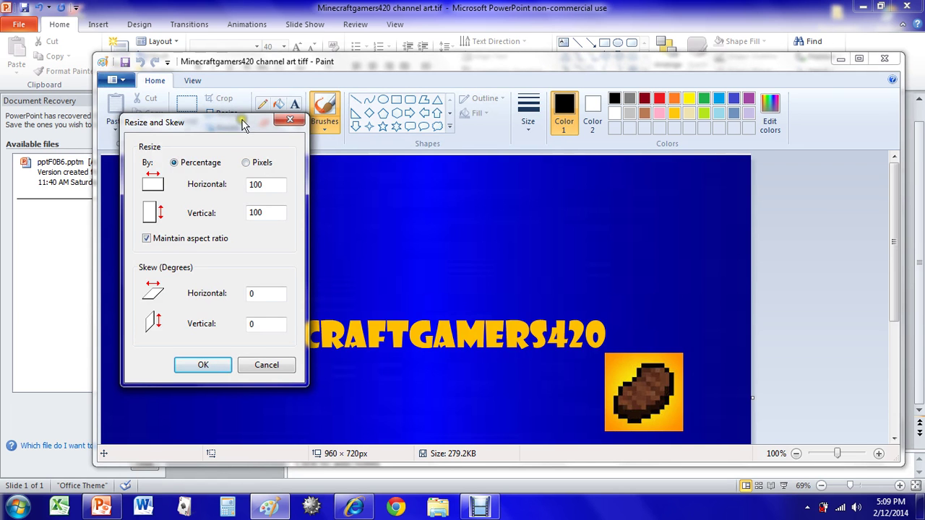
# - Resize the image by pixels to 2098 horizontal × 1573 vertical
pyautogui.click(289, 119)
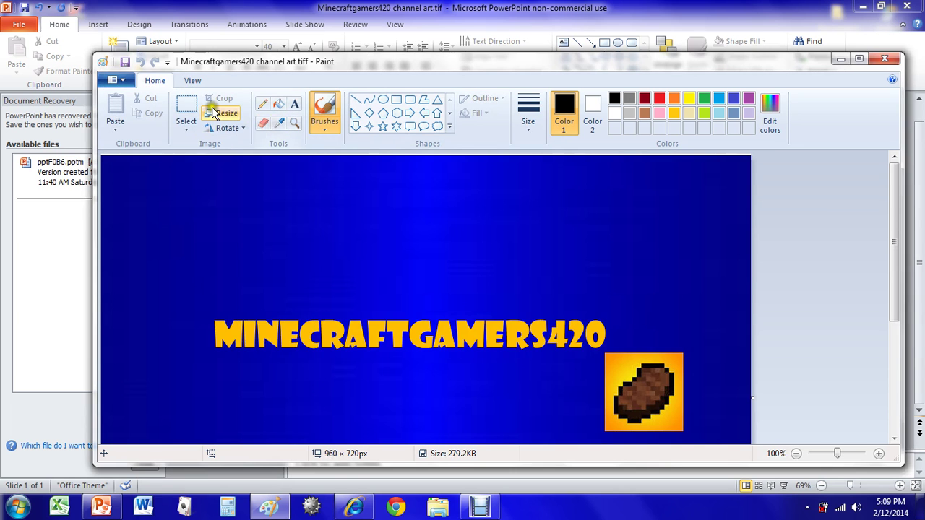
pyautogui.click(214, 113)
pyautogui.click(250, 163)
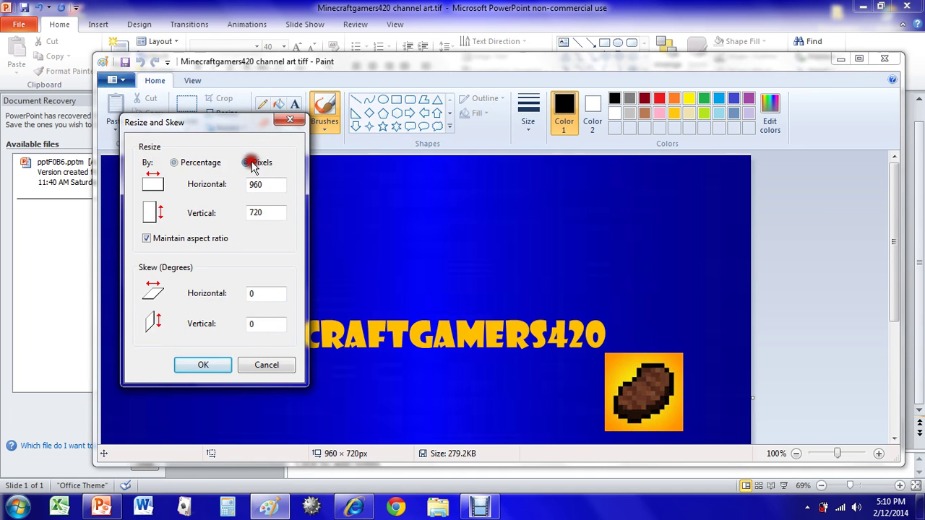
pyautogui.click(271, 184)
pyautogui.write('2098')
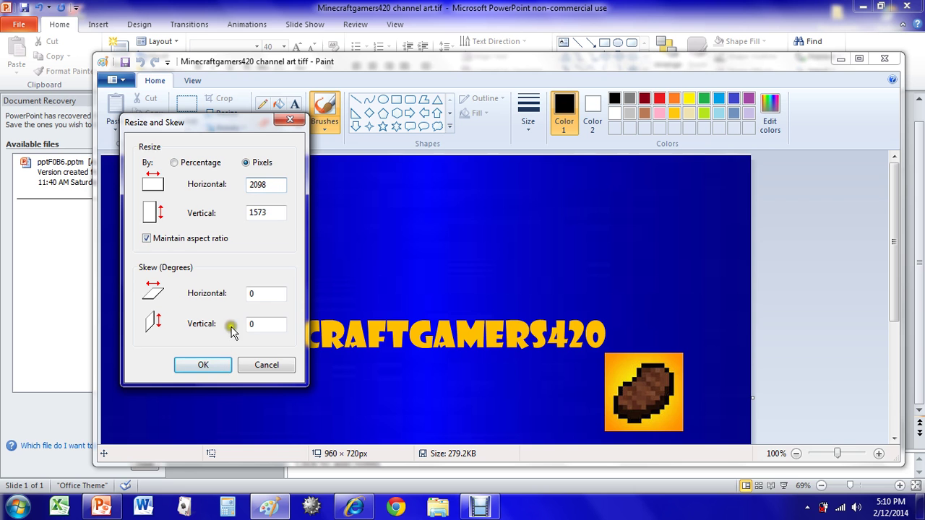
pyautogui.click(216, 369)
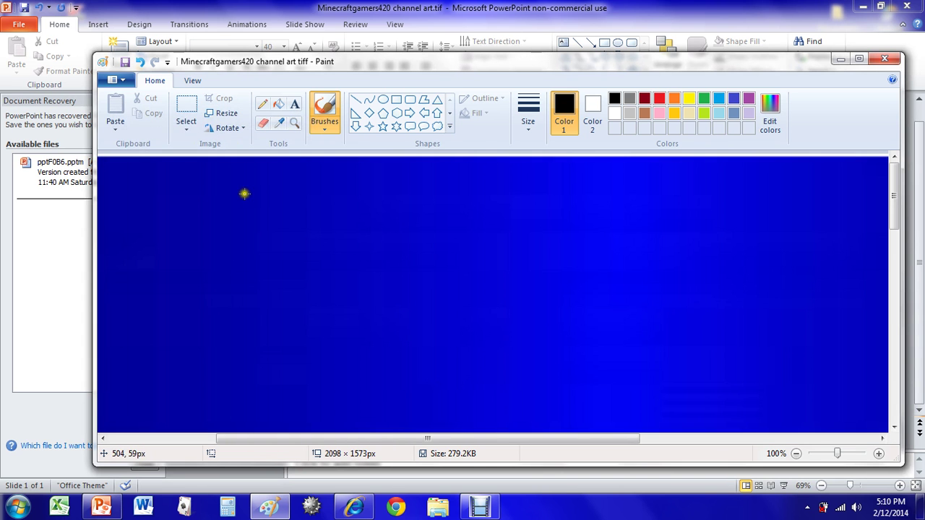
pyautogui.click(115, 79)
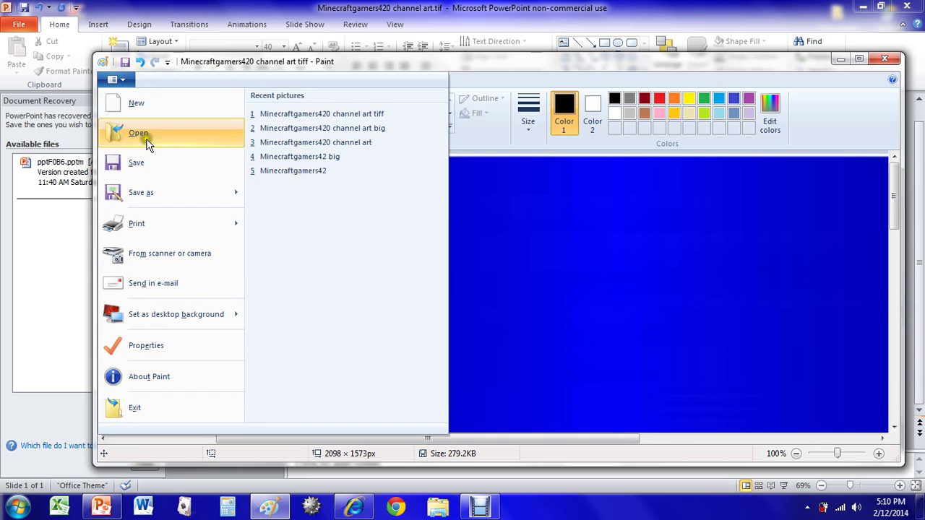
pyautogui.moveTo(144, 192)
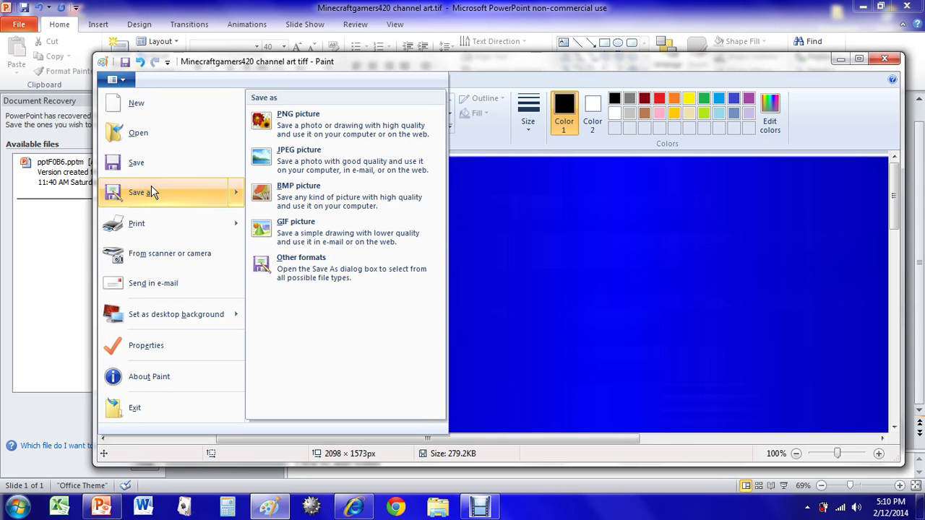
# - Save as TIFF named 'Minecraftgamers420 channel art tiff big', accepting the transparency warning
pyautogui.click(154, 191)
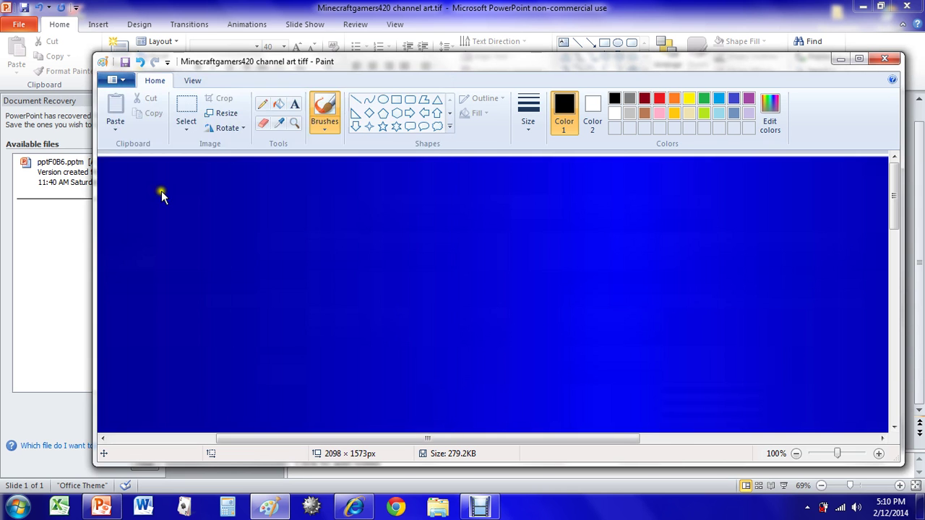
pyautogui.click(343, 307)
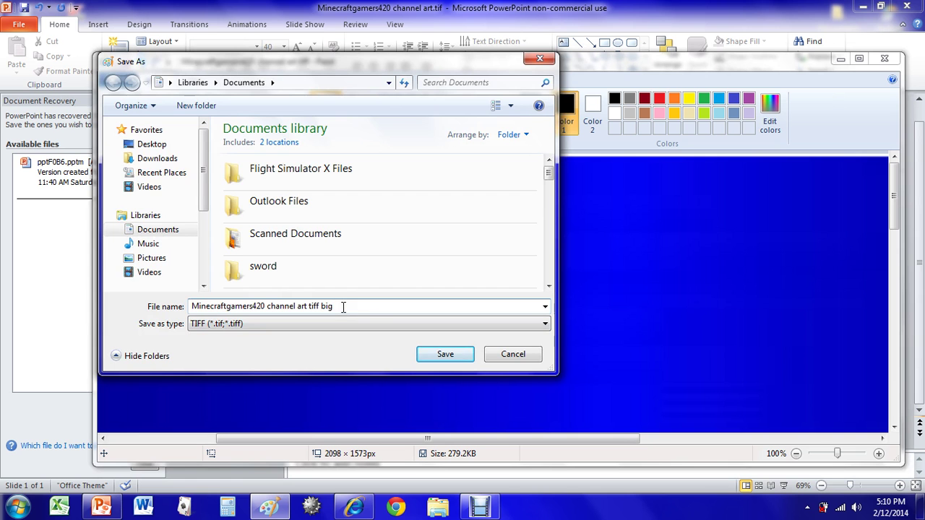
pyautogui.click(446, 355)
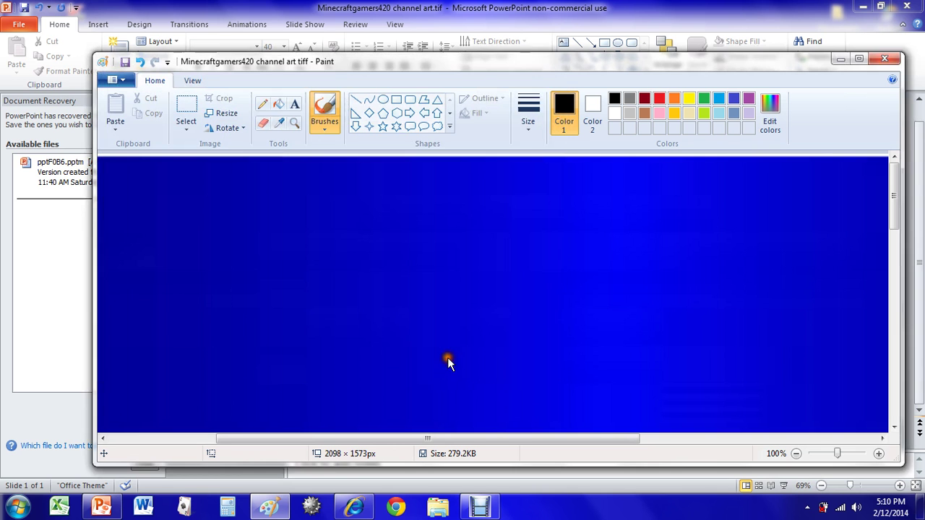
pyautogui.click(553, 299)
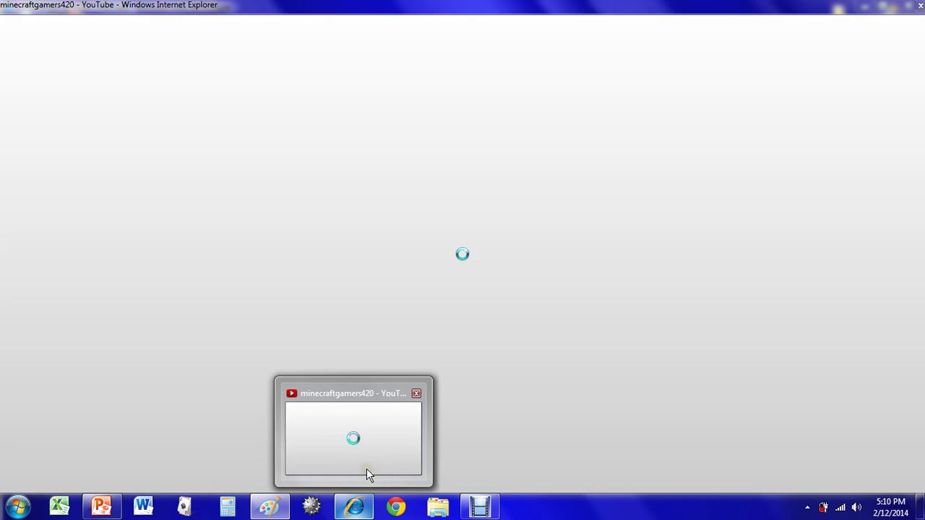
# - Return to the YouTube channel, choose Edit channel art on the banner, and pick a computer file
pyautogui.click(366, 468)
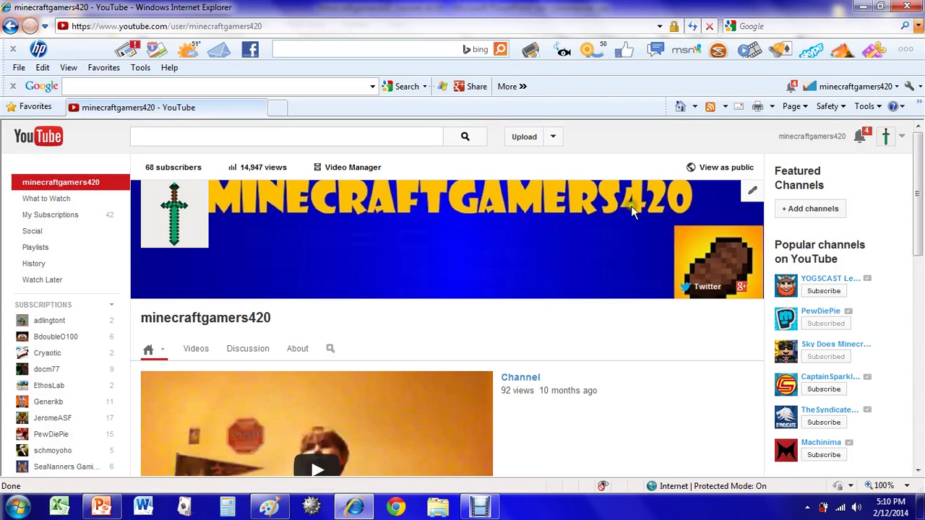
pyautogui.click(754, 191)
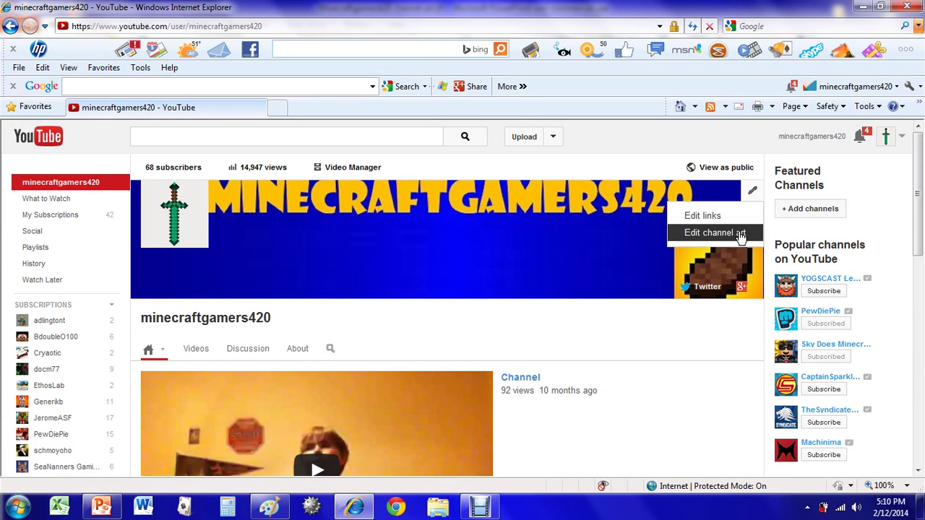
pyautogui.click(737, 234)
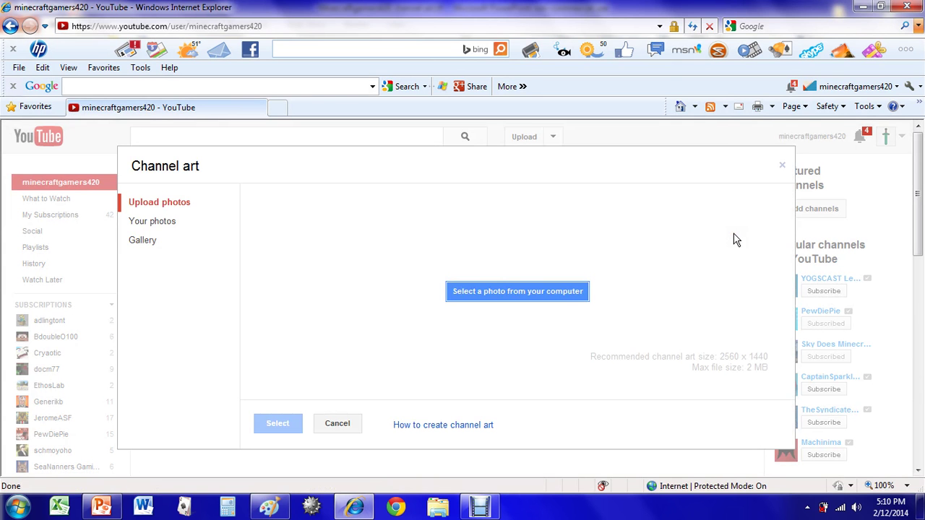
pyautogui.click(584, 290)
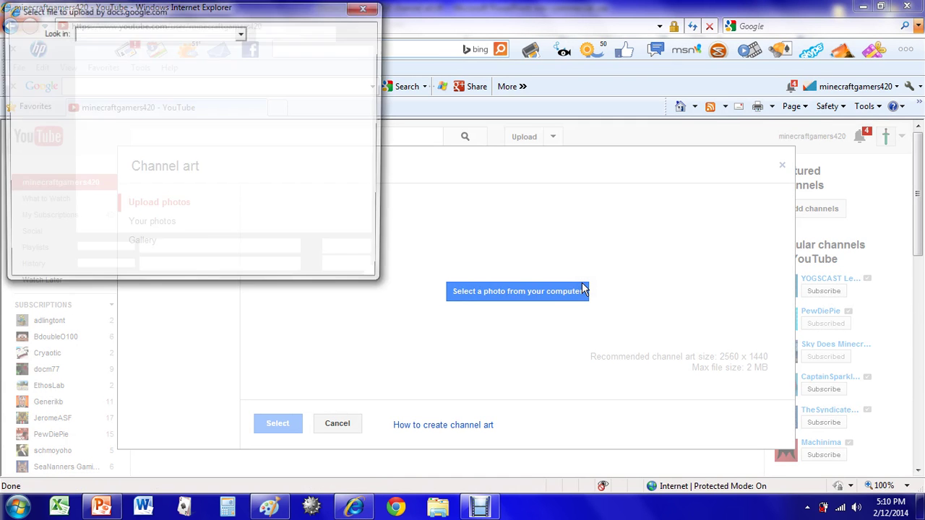
# - Upload 'Minecraftgamers420 channel art tiff big' from the computer as the channel art
pyautogui.moveTo(373, 65); pyautogui.dragTo(371, 152)
pyautogui.click(221, 184)
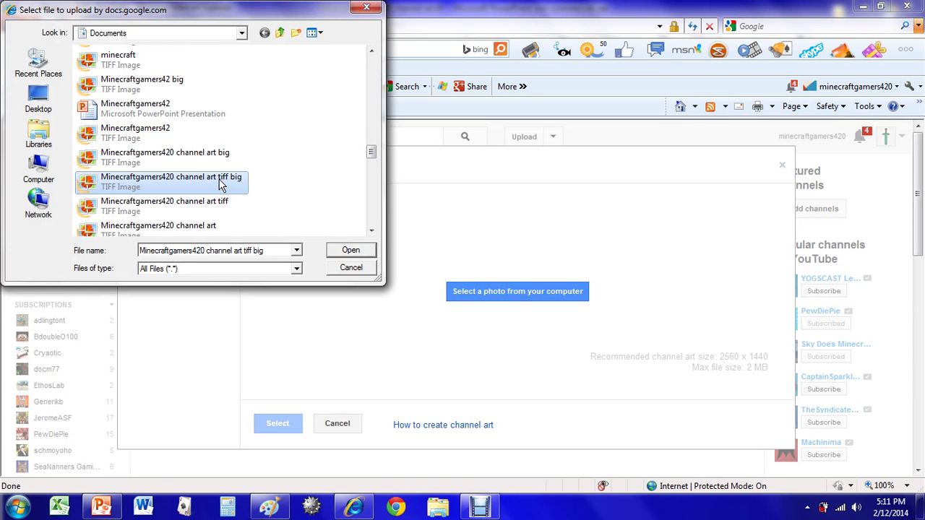
pyautogui.click(345, 250)
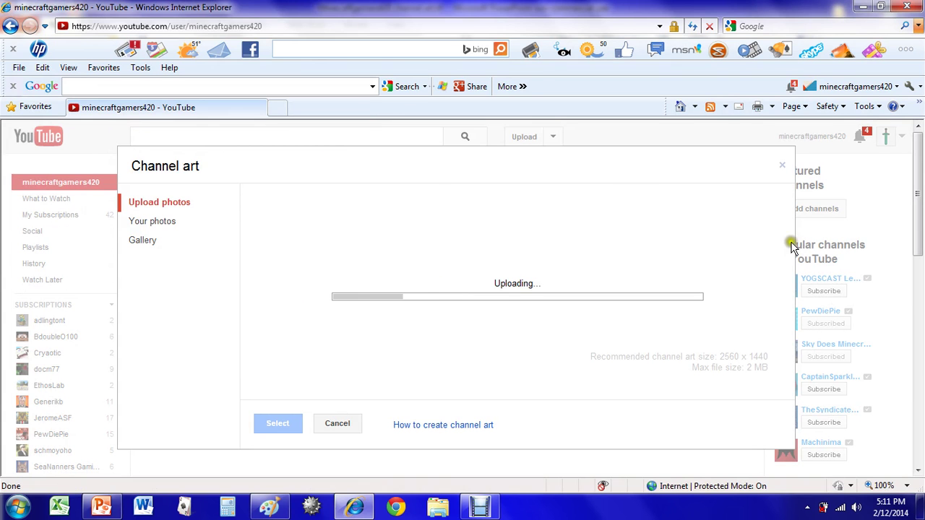
# - Shift the banner crop area upward and preview it on devices
pyautogui.click(608, 382)
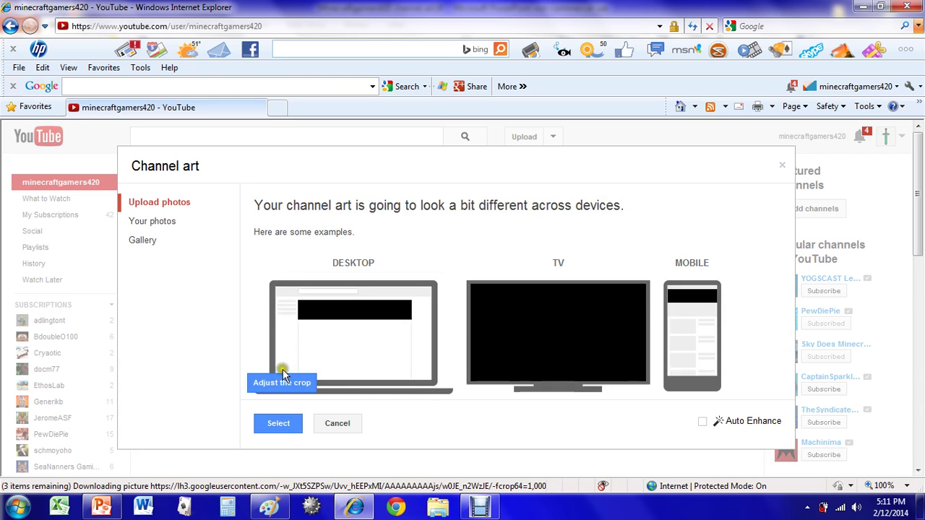
pyautogui.click(289, 380)
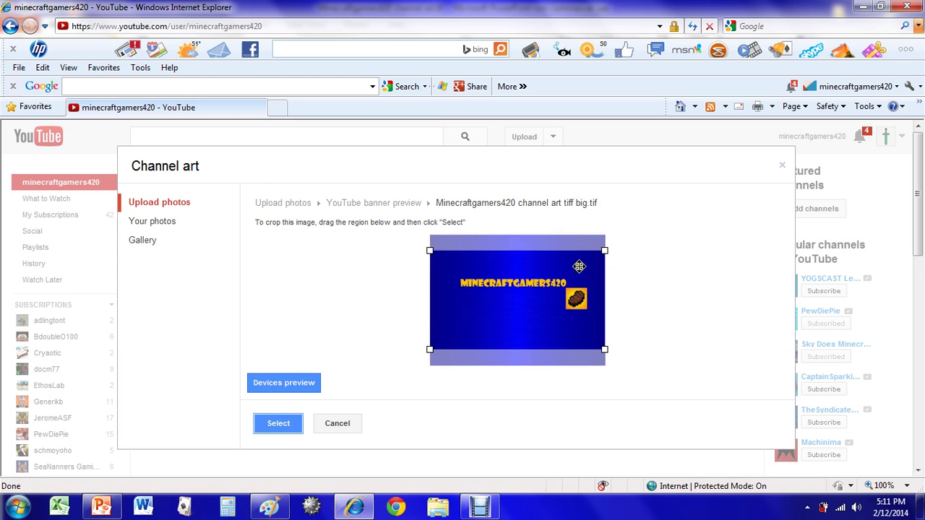
pyautogui.moveTo(579, 267); pyautogui.dragTo(578, 251)
pyautogui.click(285, 384)
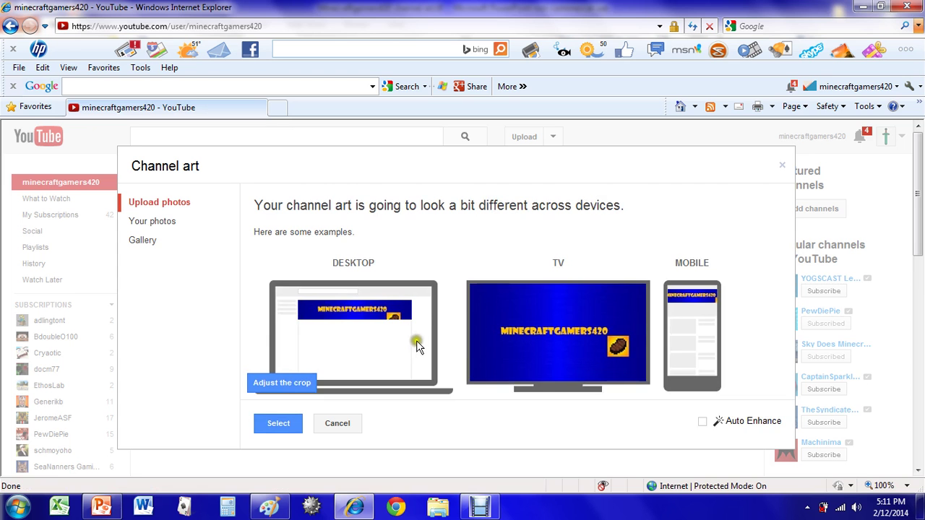
# - Nudge the crop area back down, recheck the device preview, and confirm the crop
pyautogui.click(283, 387)
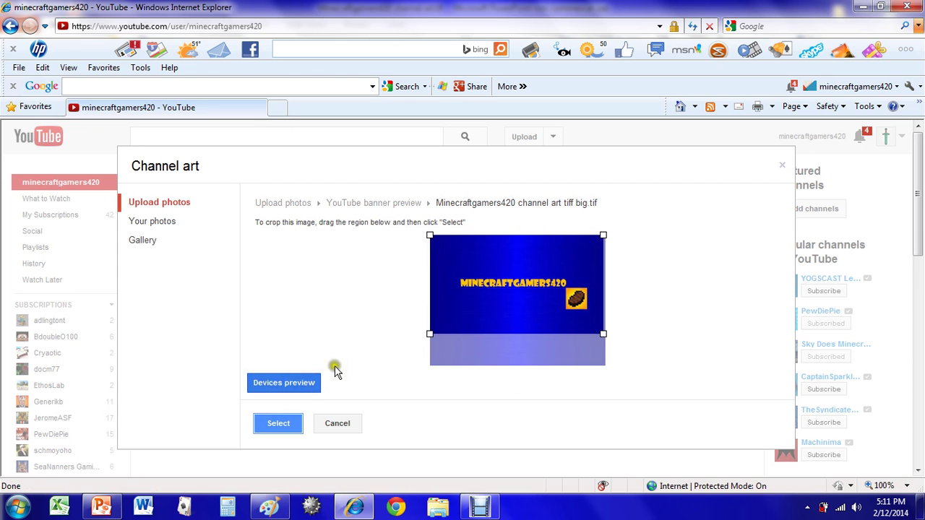
pyautogui.moveTo(545, 287); pyautogui.dragTo(545, 296)
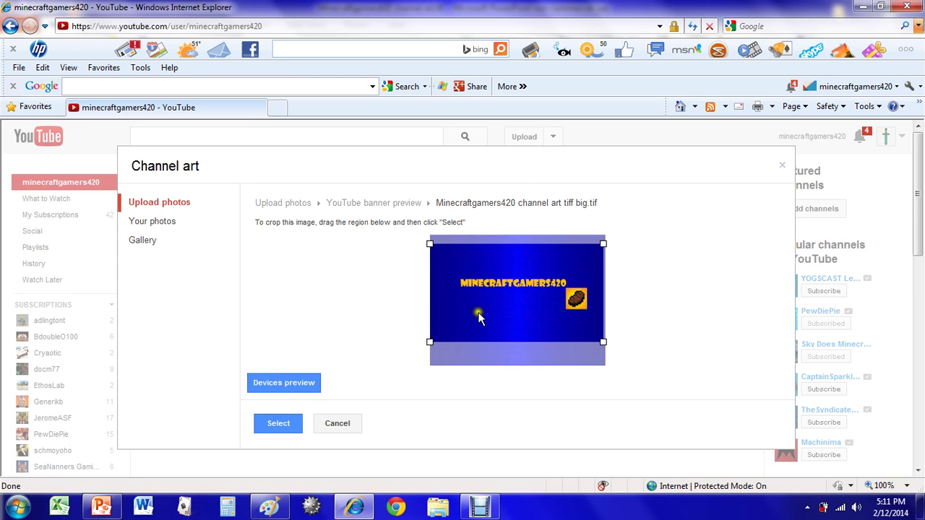
pyautogui.click(296, 389)
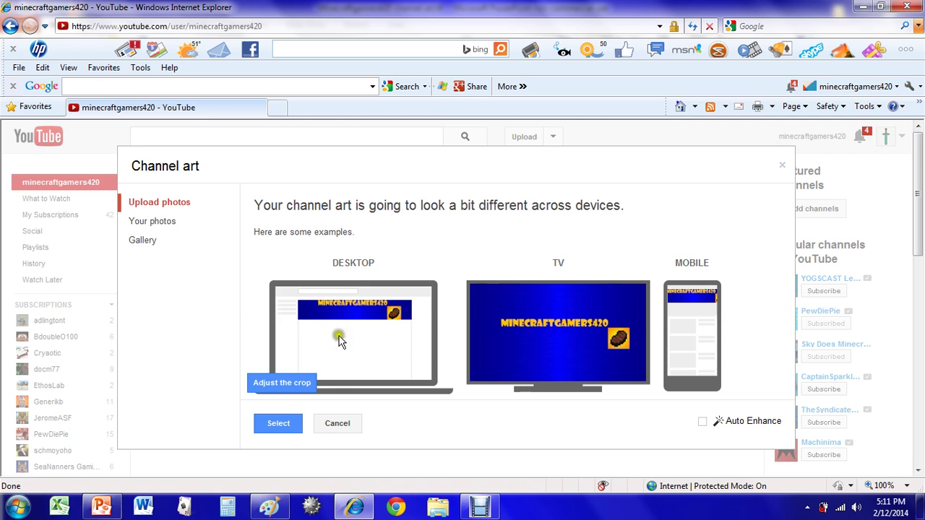
pyautogui.click(295, 426)
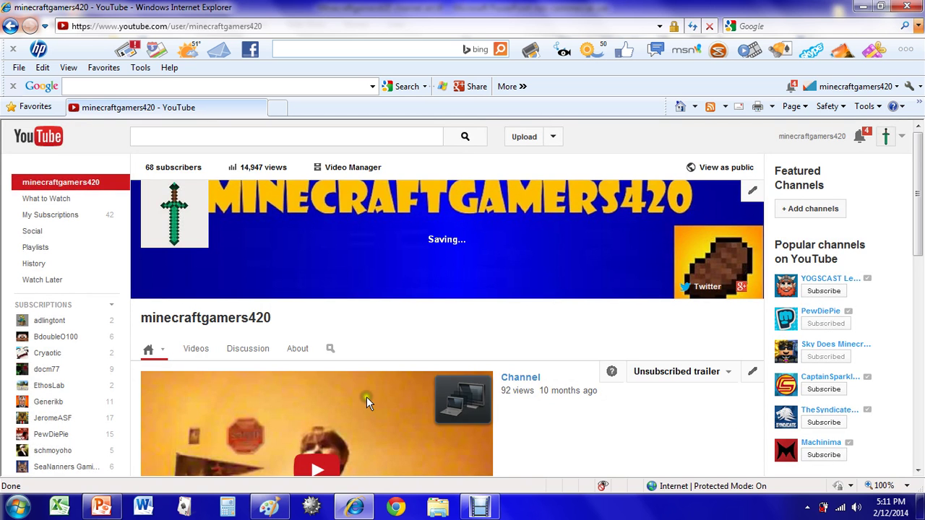
pyautogui.moveTo(446, 240)
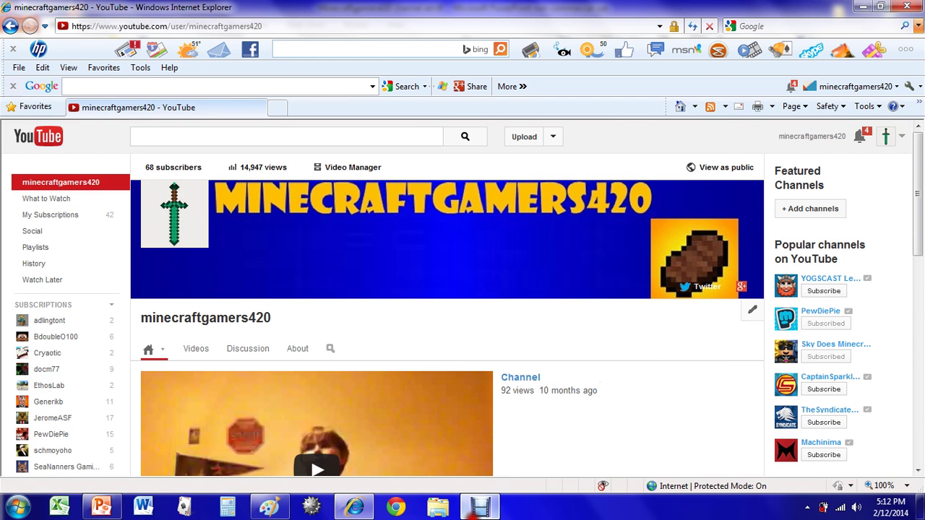
# - Bring the screen recorder back in front of the updated channel page
pyautogui.click(480, 506)
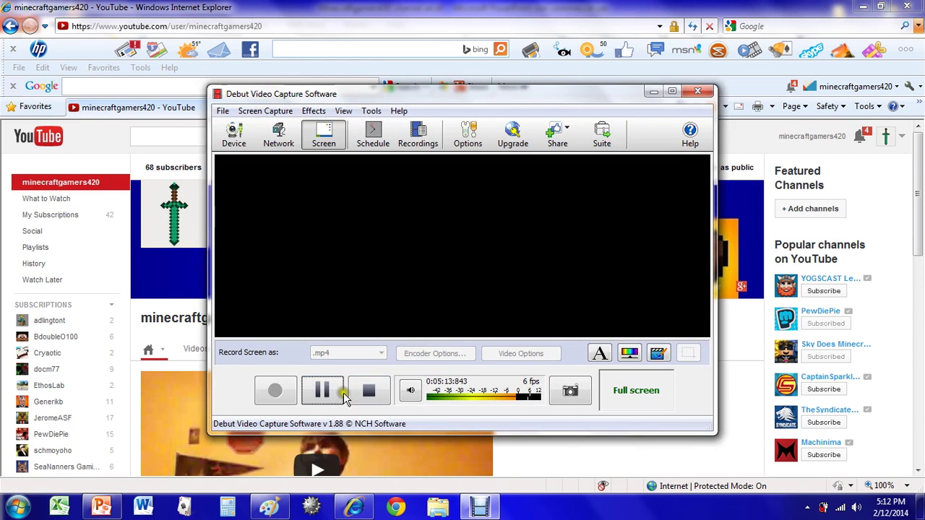